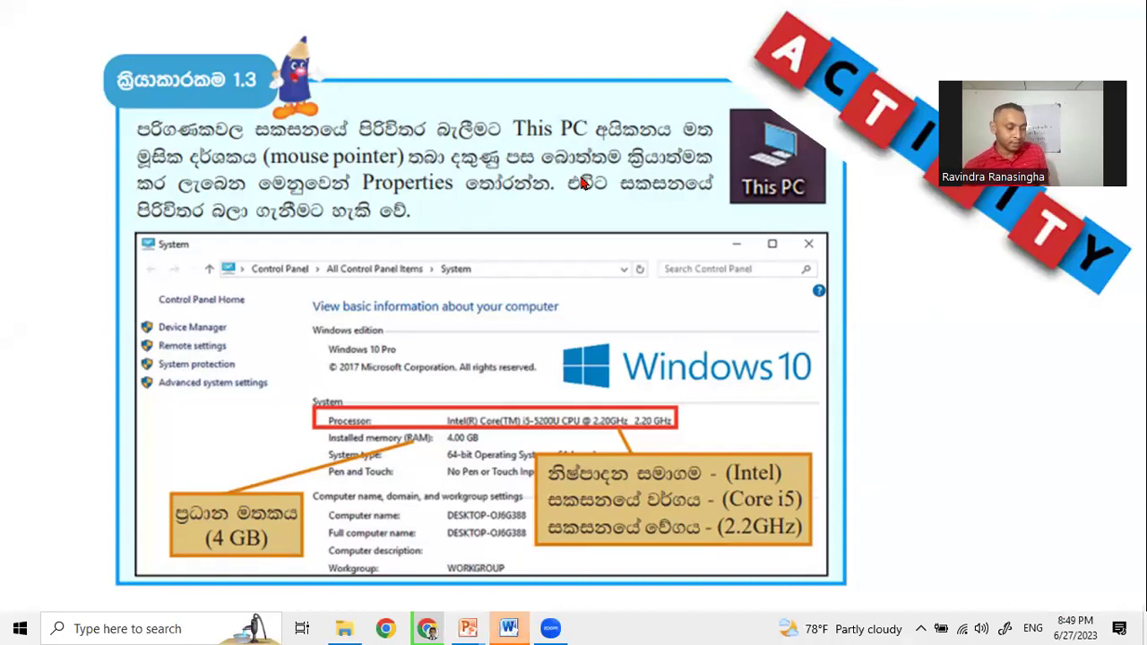
Close the running PowerPoint slide show while keeping the presentation Grade 9 Lesson 1.pptx open.
{"action": "key", "text": "super"}
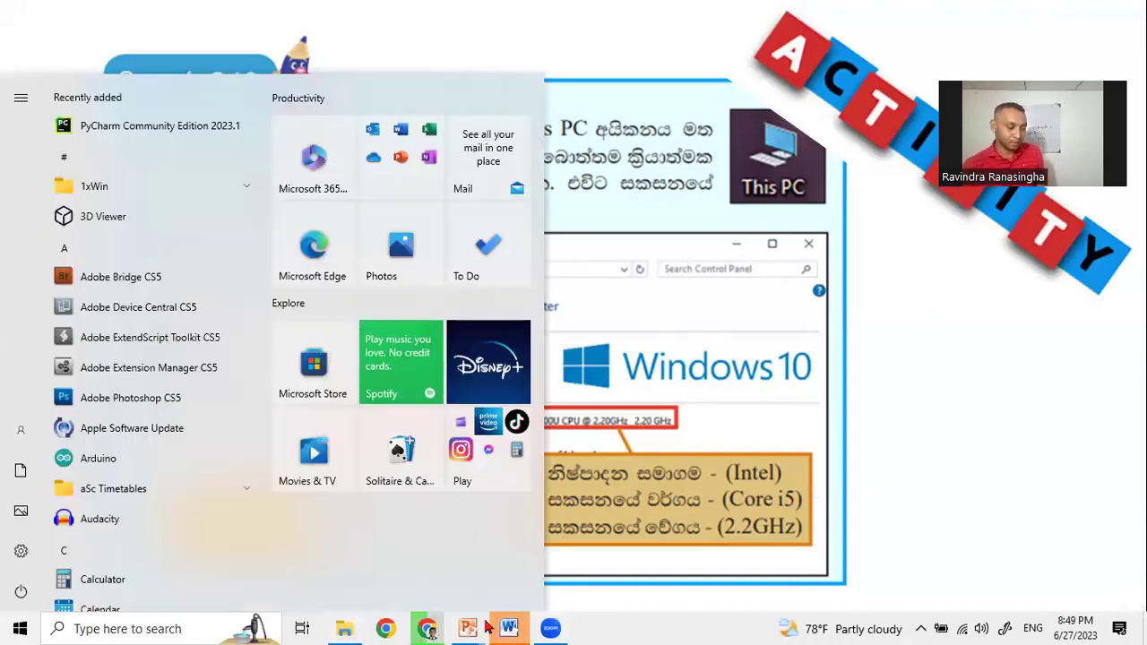
{"action": "mouse_move", "coordinate": [468, 627]}
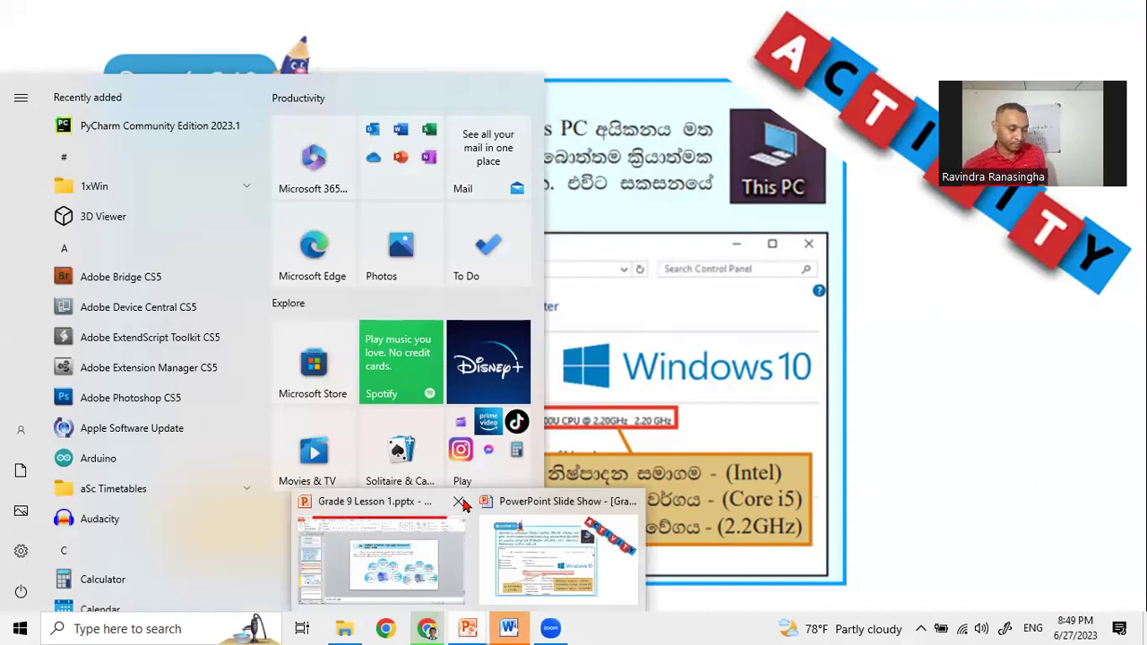
{"action": "left_click", "coordinate": [630, 503]}
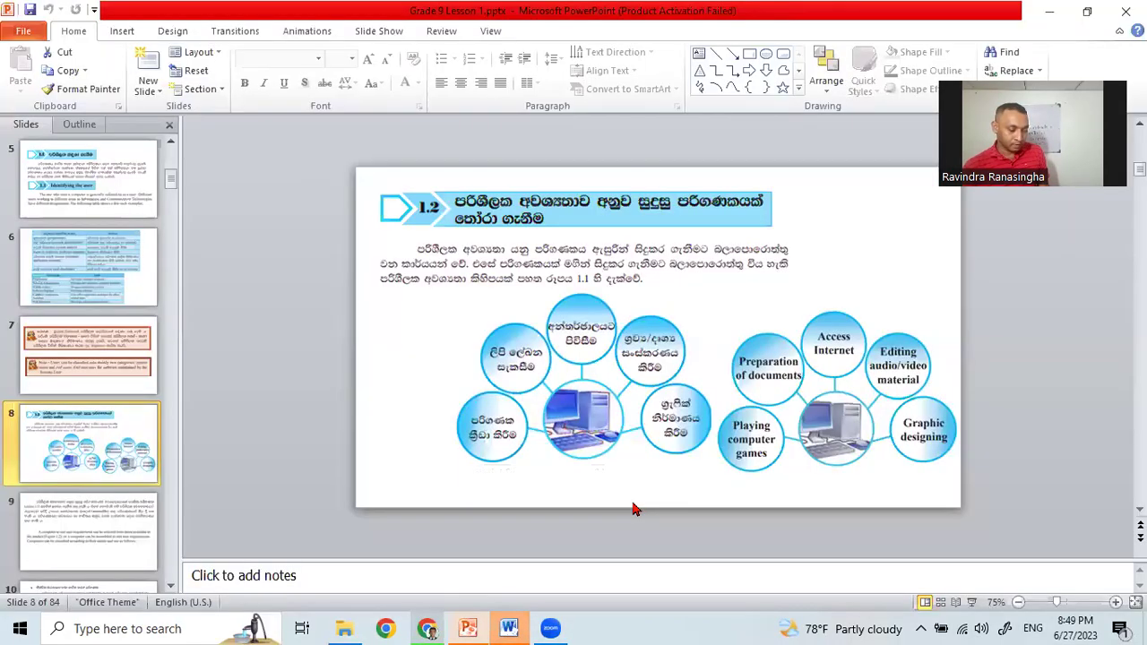
Clear the desktop by minimizing the presentation, the Grade 9 folder and Tute 1.docx, dismissing the Office activation dialog.
{"action": "left_click", "coordinate": [1046, 13]}
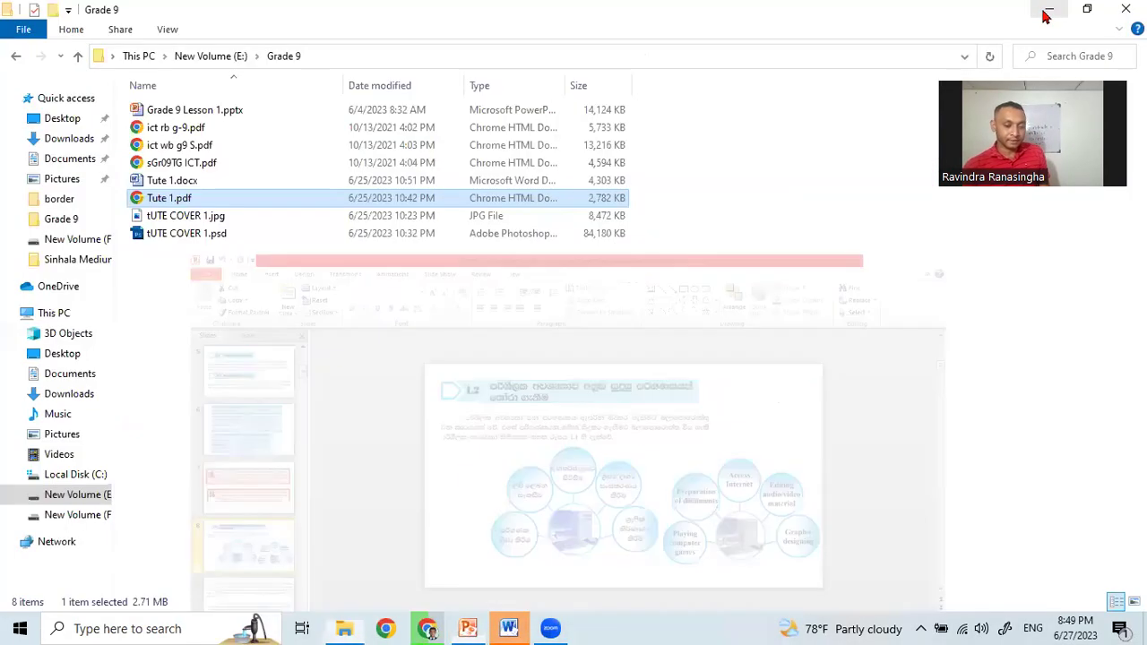
{"action": "left_click", "coordinate": [1048, 10]}
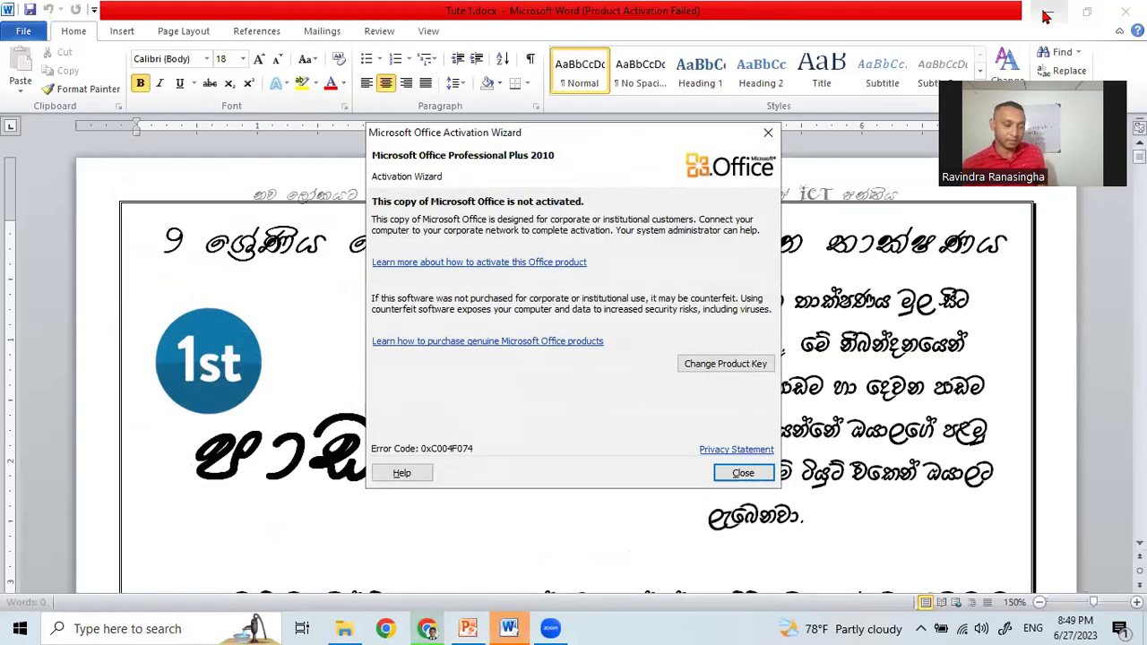
{"action": "left_click", "coordinate": [767, 132]}
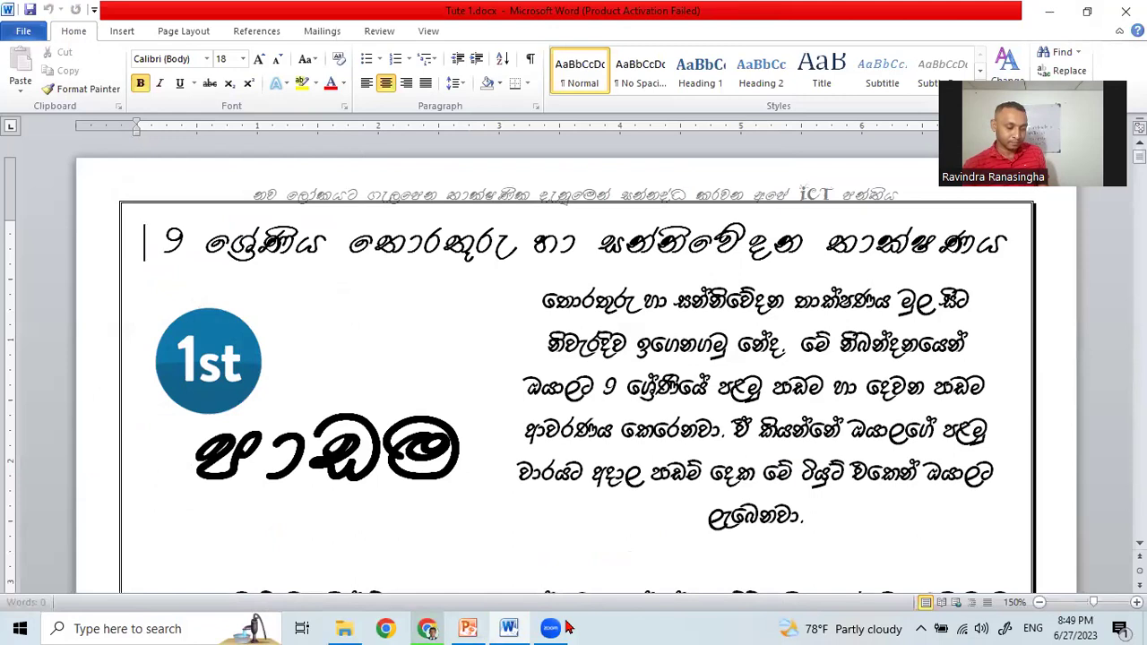
{"action": "left_click", "coordinate": [1046, 13]}
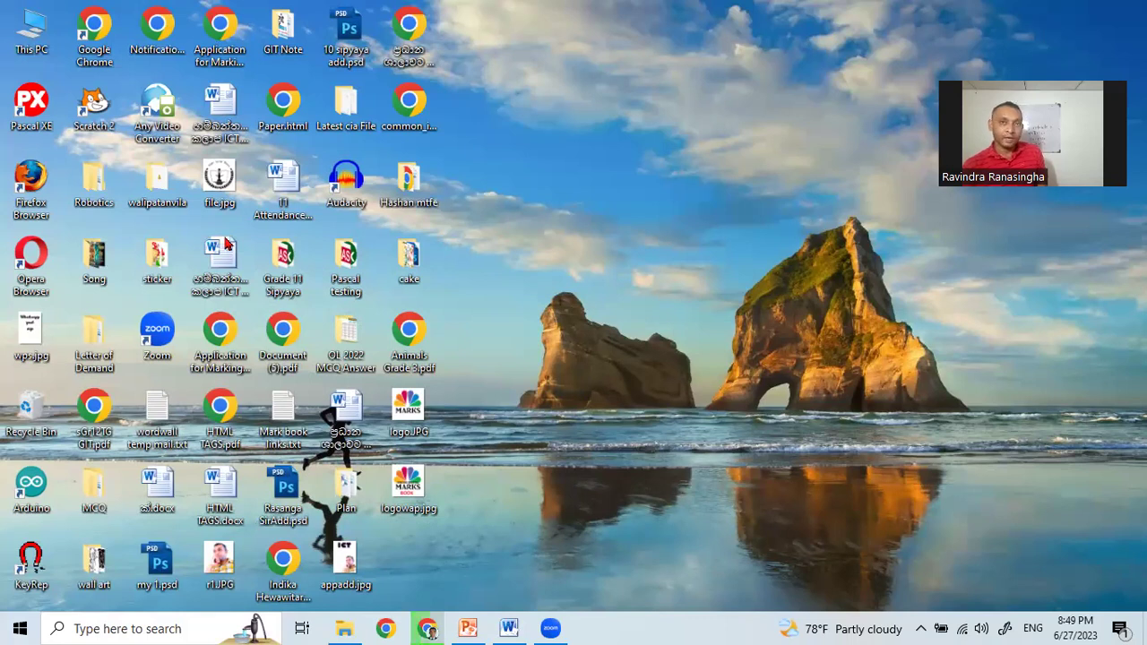
Move the This PC icon down one place on the desktop, swapping it with Pascal XE.
{"action": "right_click", "coordinate": [32, 32]}
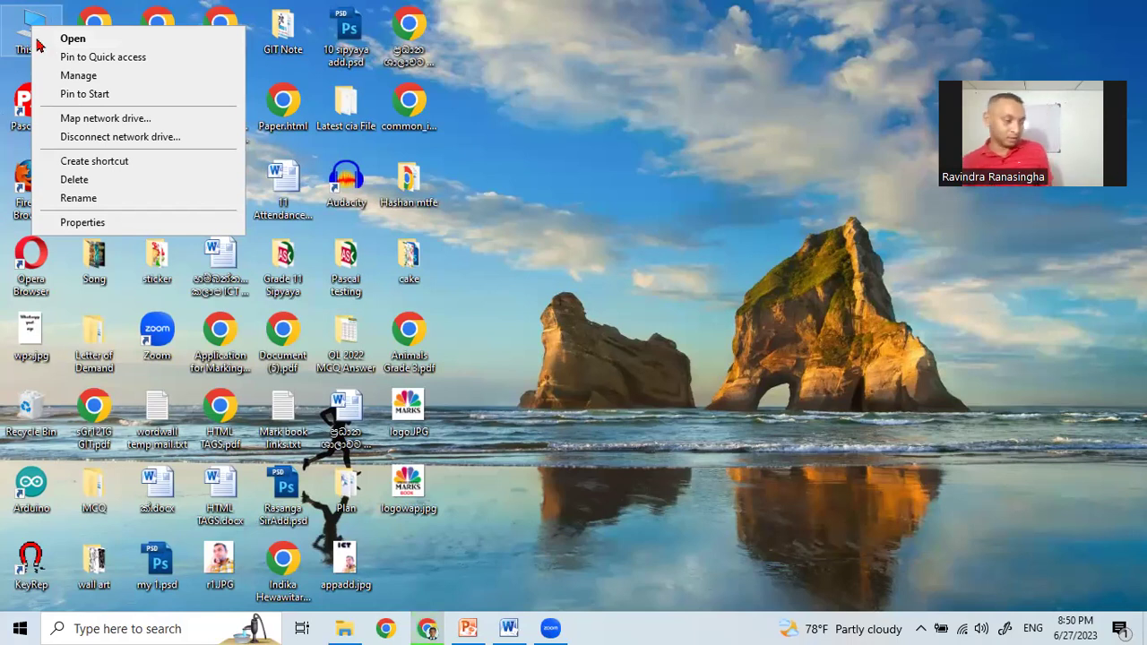
{"action": "left_click", "coordinate": [421, 145]}
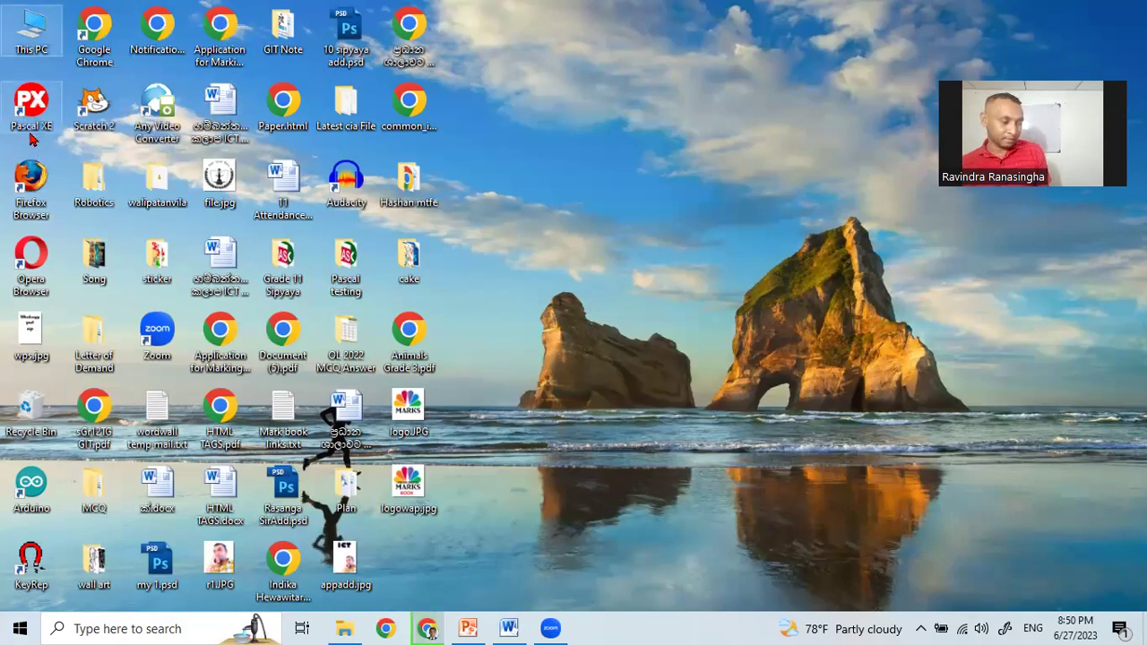
{"action": "left_click_drag", "start_coordinate": [42, 36], "coordinate": [36, 89]}
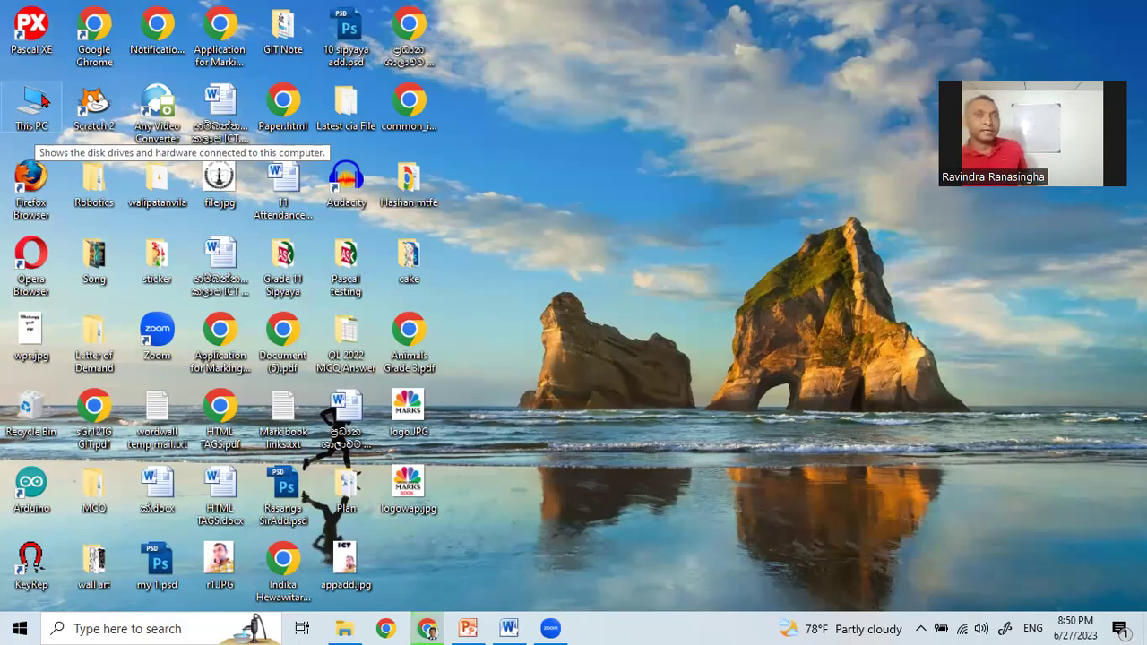
View the device specifications in the properties of This PC, and close the window.
{"action": "right_click", "coordinate": [36, 106]}
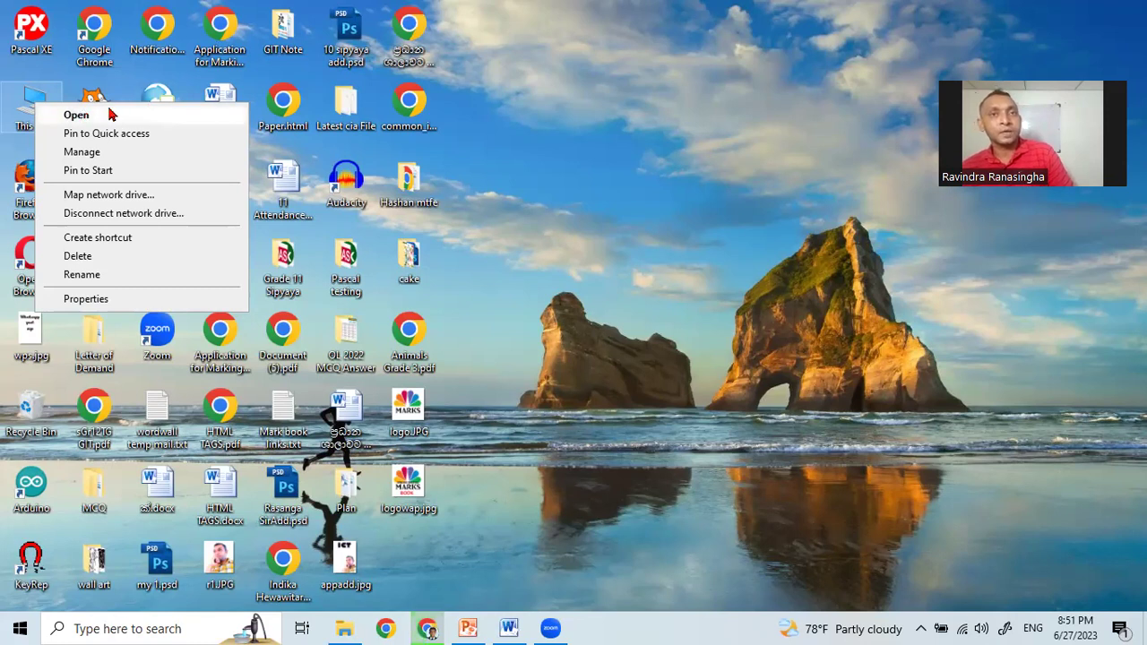
{"action": "left_click", "coordinate": [125, 305]}
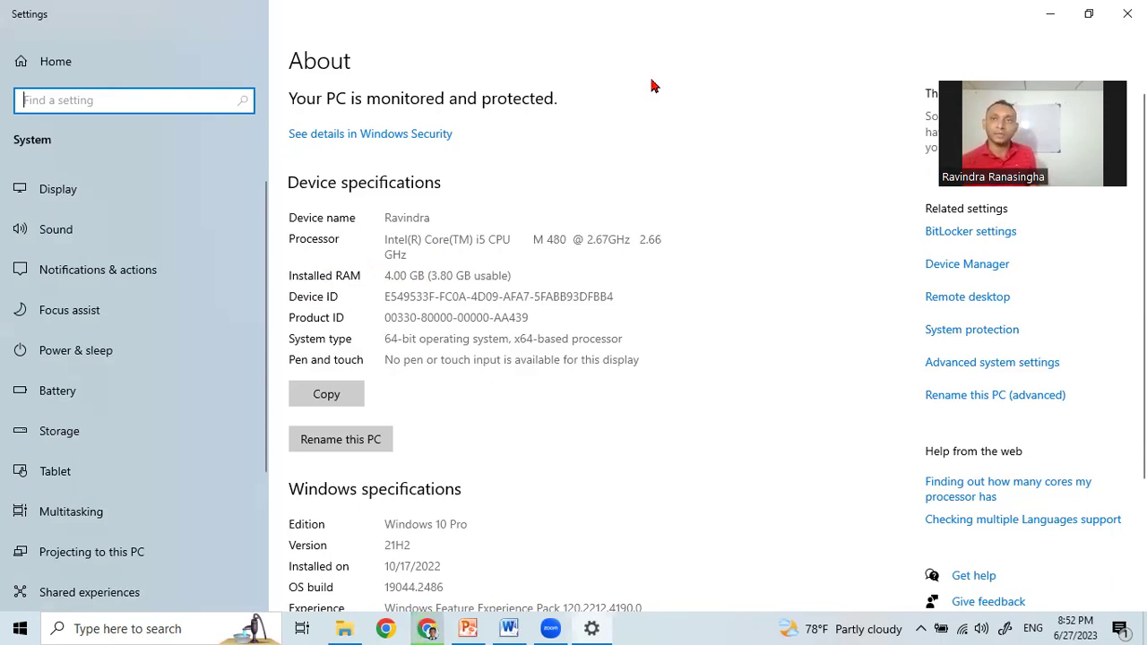
{"action": "left_click", "coordinate": [1127, 13]}
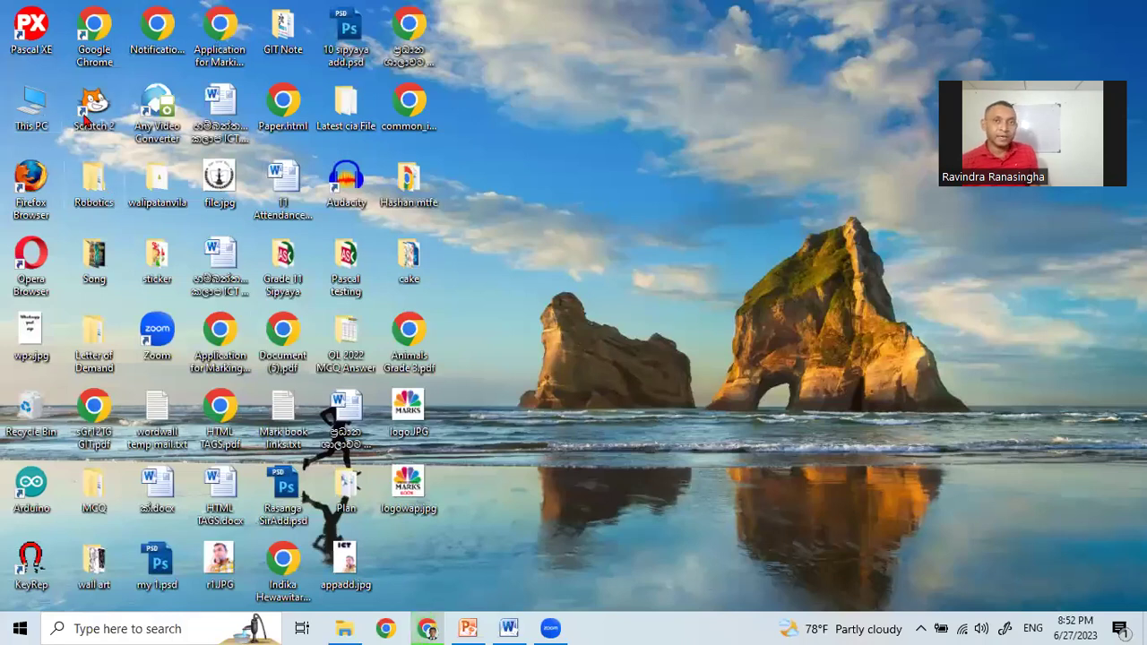
Reopen the properties of This PC, highlight the full Processor specification, and close the window.
{"action": "right_click", "coordinate": [24, 111]}
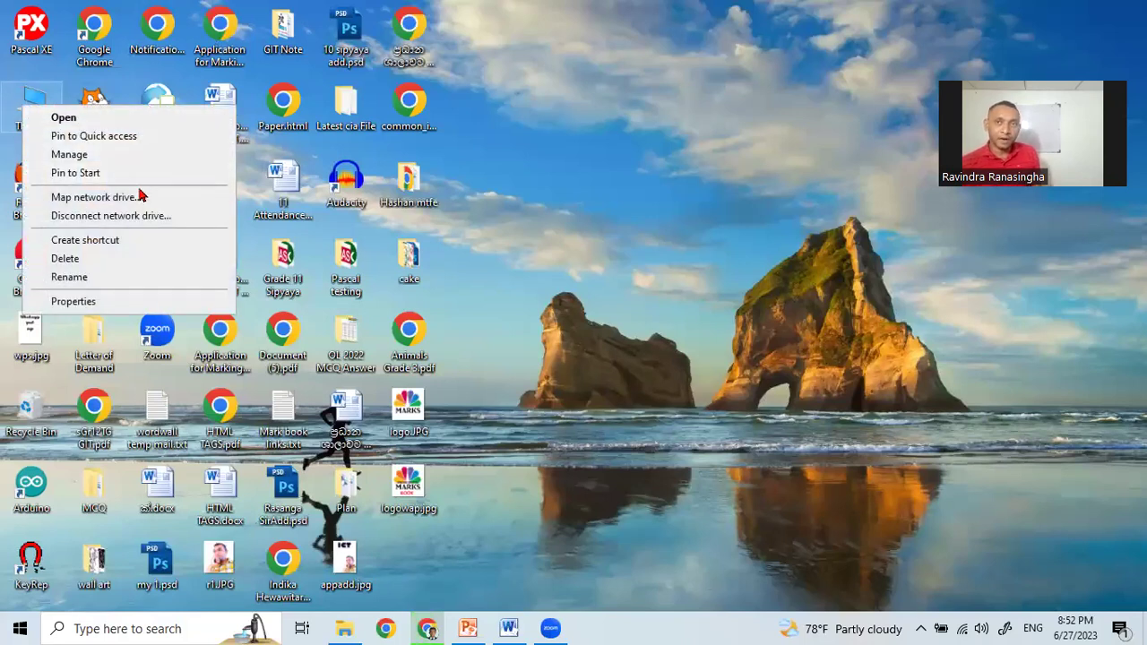
{"action": "left_click", "coordinate": [74, 301]}
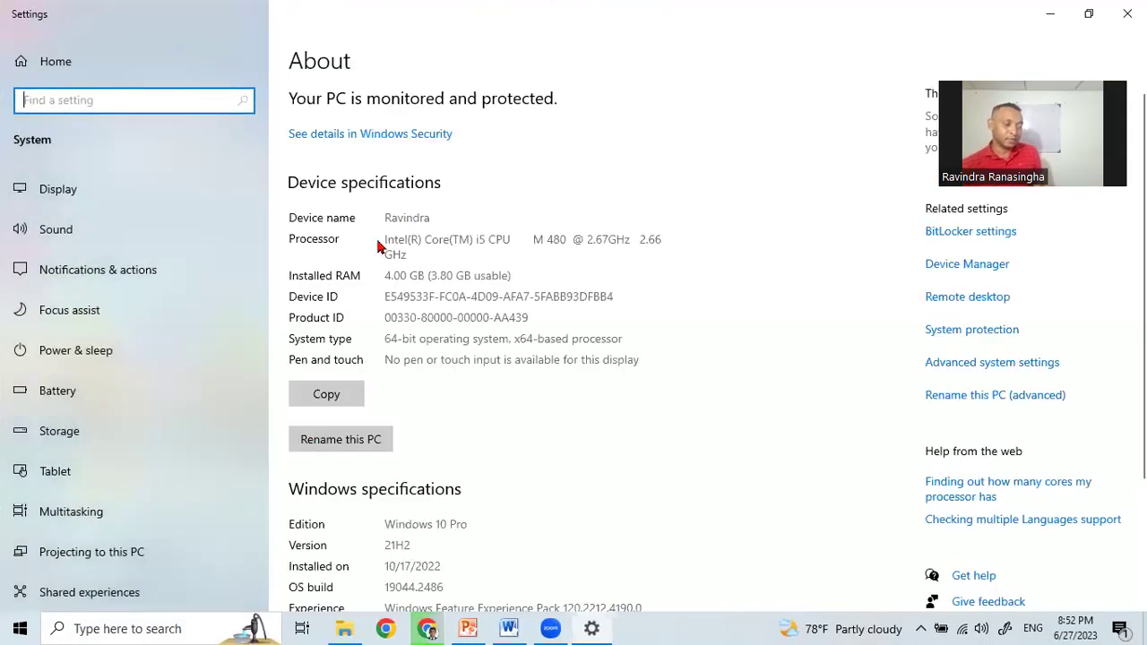
{"action": "left_click_drag", "start_coordinate": [425, 259], "coordinate": [367, 235]}
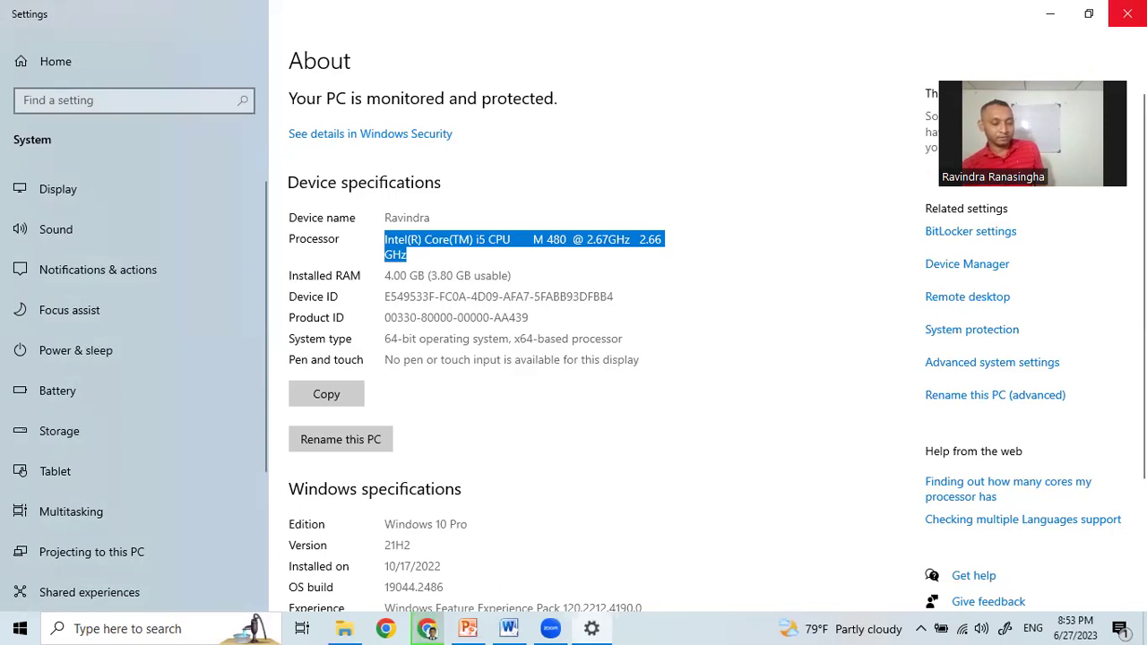
{"action": "left_click", "coordinate": [1127, 14]}
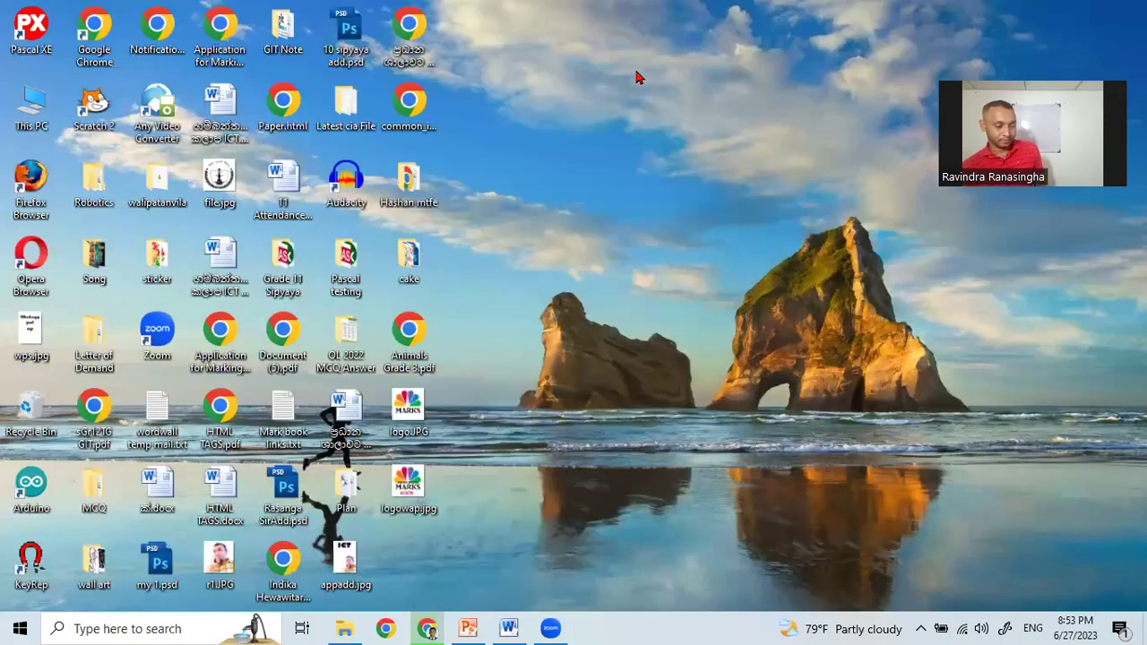
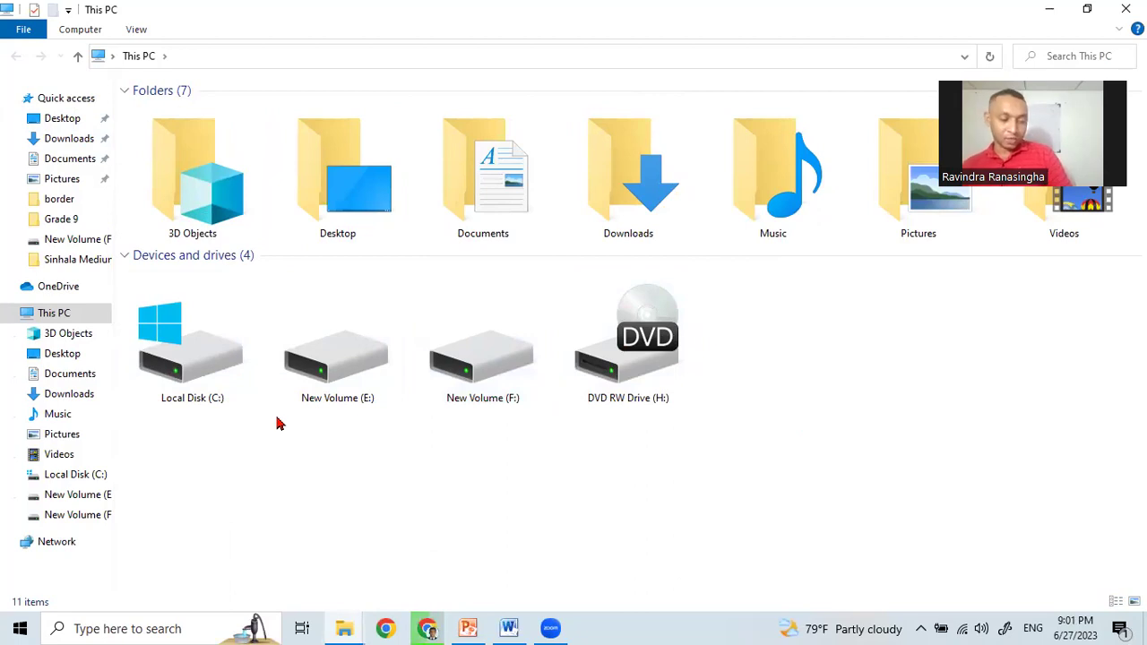
Change the This PC folder view from large icons to tiles showing each drive's free space.
{"action": "scroll", "coordinate": [278, 424], "scroll_direction": "down", "scroll_amount": 5, "text": "ctrl"}
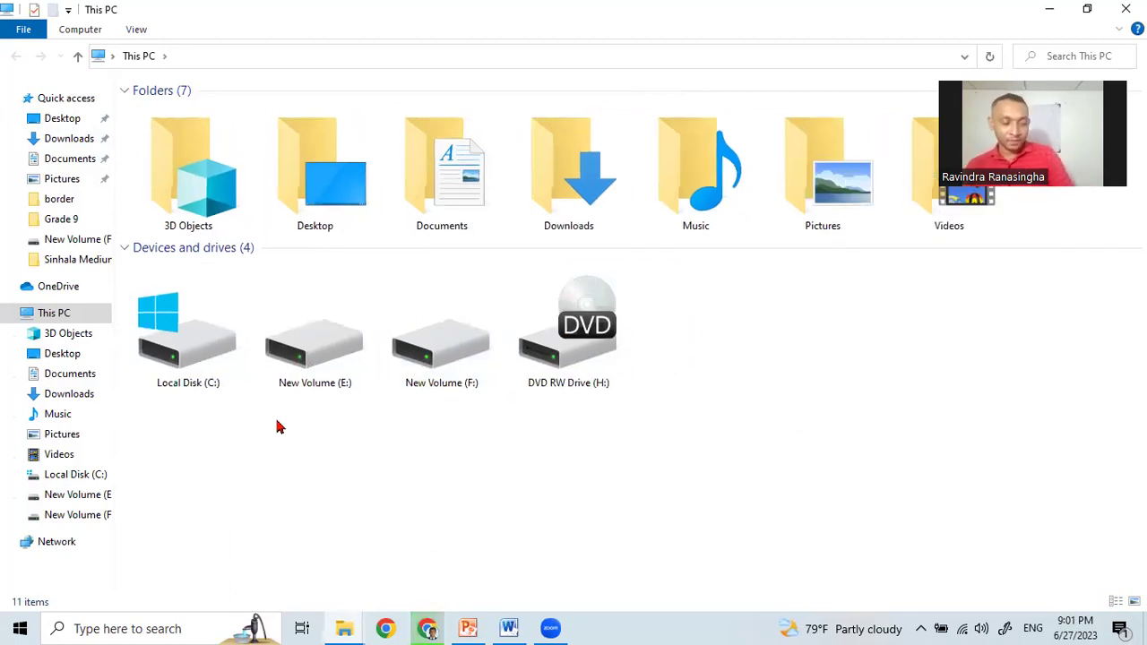
{"action": "scroll", "coordinate": [278, 429], "scroll_direction": "down", "scroll_amount": 4, "text": "ctrl"}
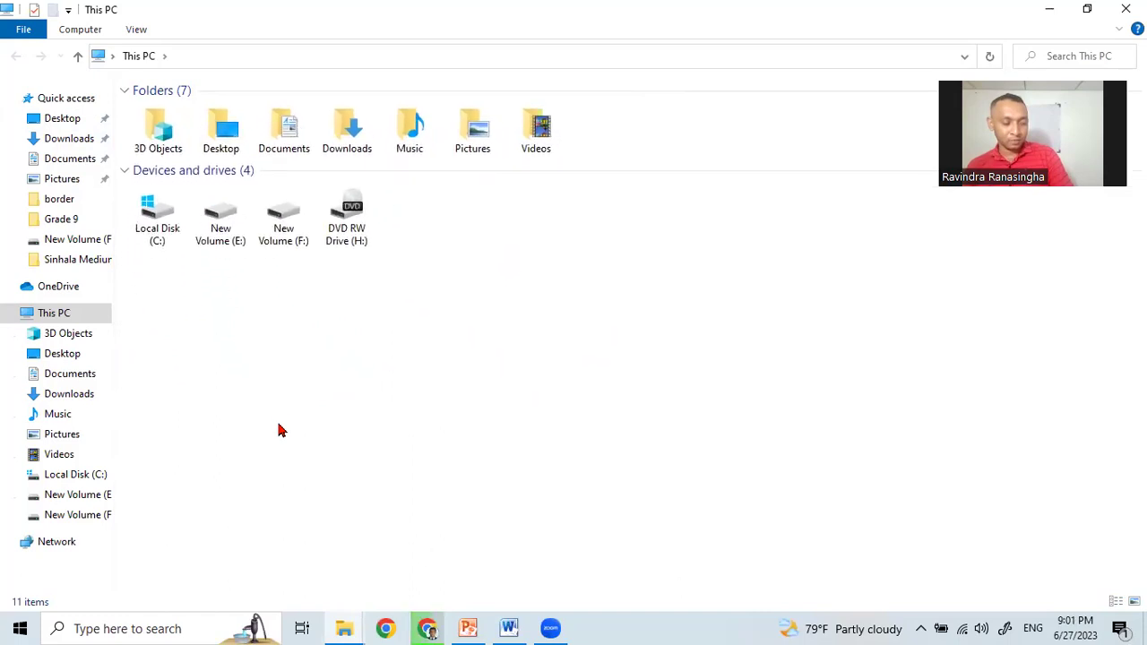
{"action": "scroll", "coordinate": [278, 431], "scroll_direction": "down", "scroll_amount": 1, "text": "ctrl"}
{"action": "scroll", "coordinate": [278, 431], "scroll_direction": "down", "scroll_amount": 4, "text": "ctrl"}
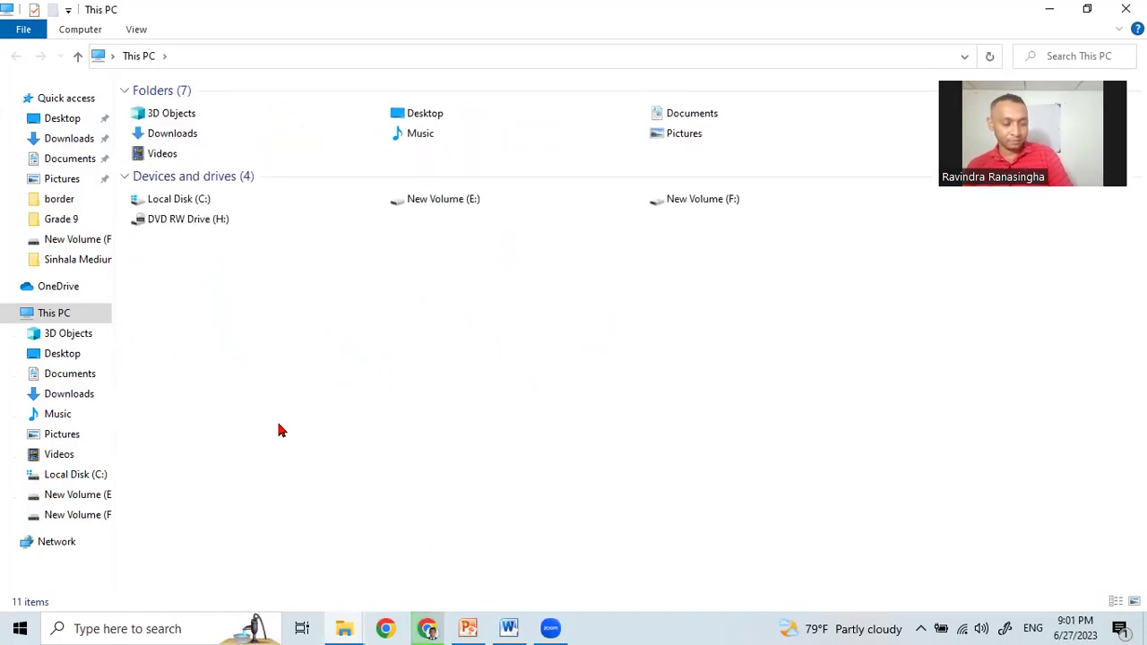
{"action": "scroll", "coordinate": [278, 431], "scroll_direction": "up", "scroll_amount": 1, "text": "ctrl"}
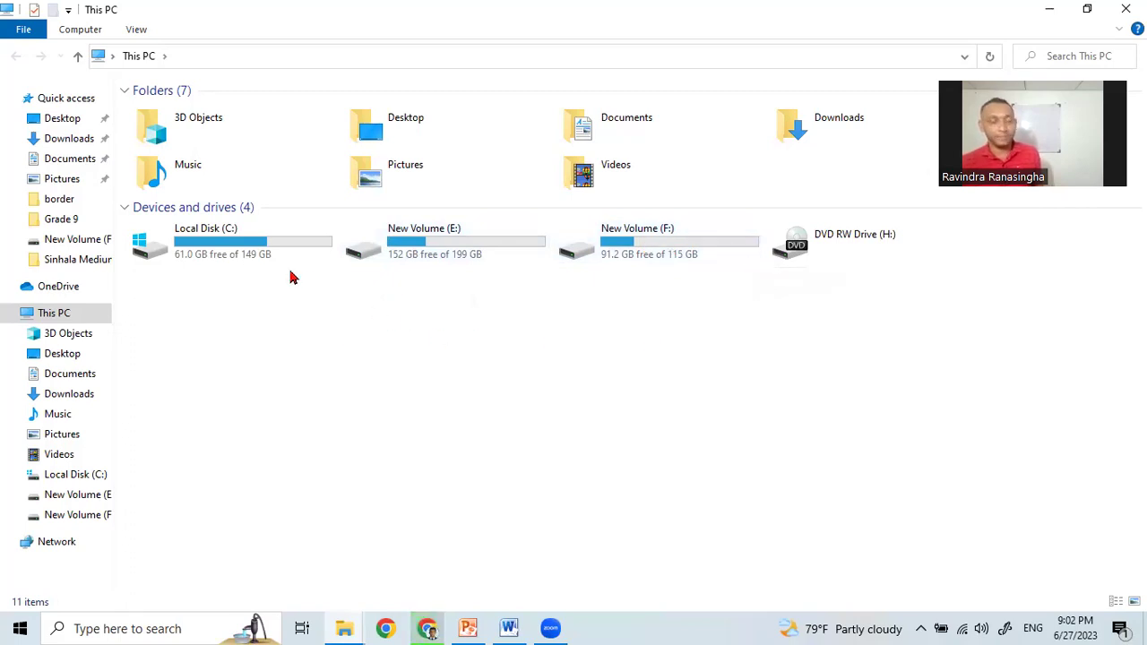
Select the C:, E: and F: drives in turn to examine their capacity and free space.
{"action": "left_click", "coordinate": [261, 251]}
{"action": "left_click", "coordinate": [439, 234]}
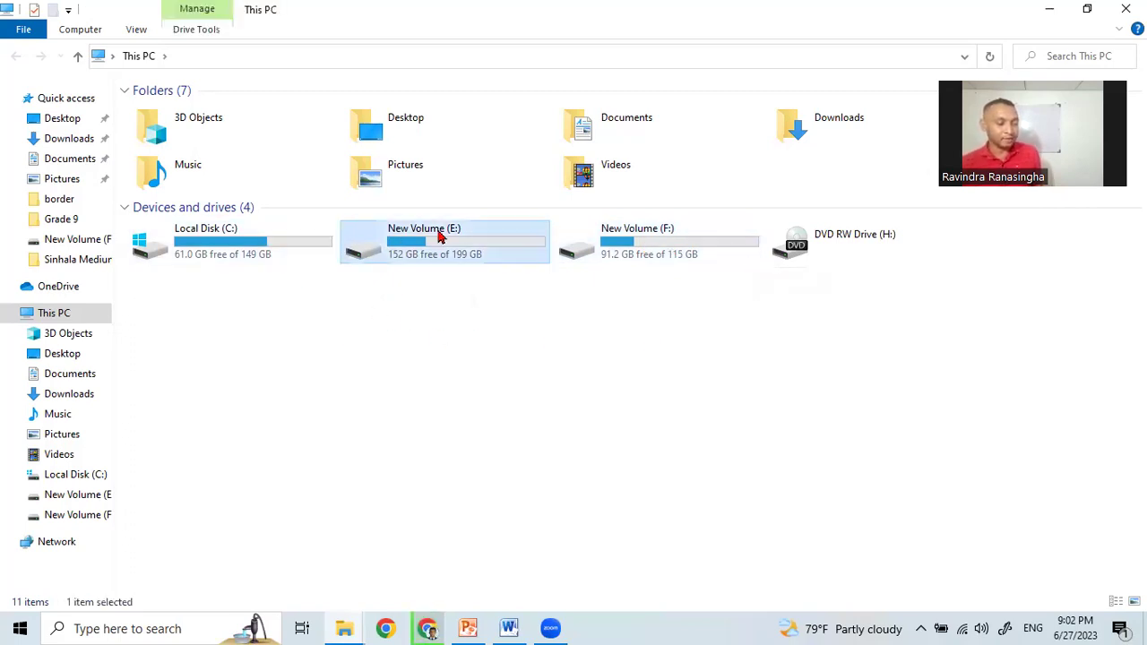
{"action": "left_click", "coordinate": [624, 245]}
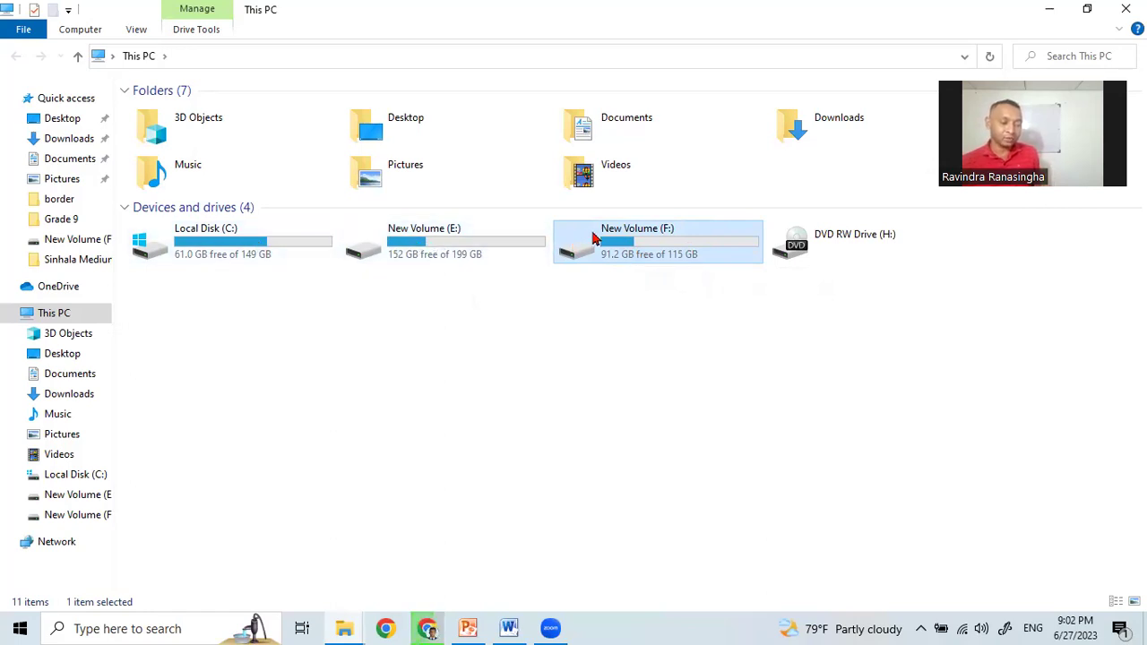
{"action": "left_click", "coordinate": [567, 401]}
{"action": "left_click", "coordinate": [628, 244]}
{"action": "left_click", "coordinate": [387, 246]}
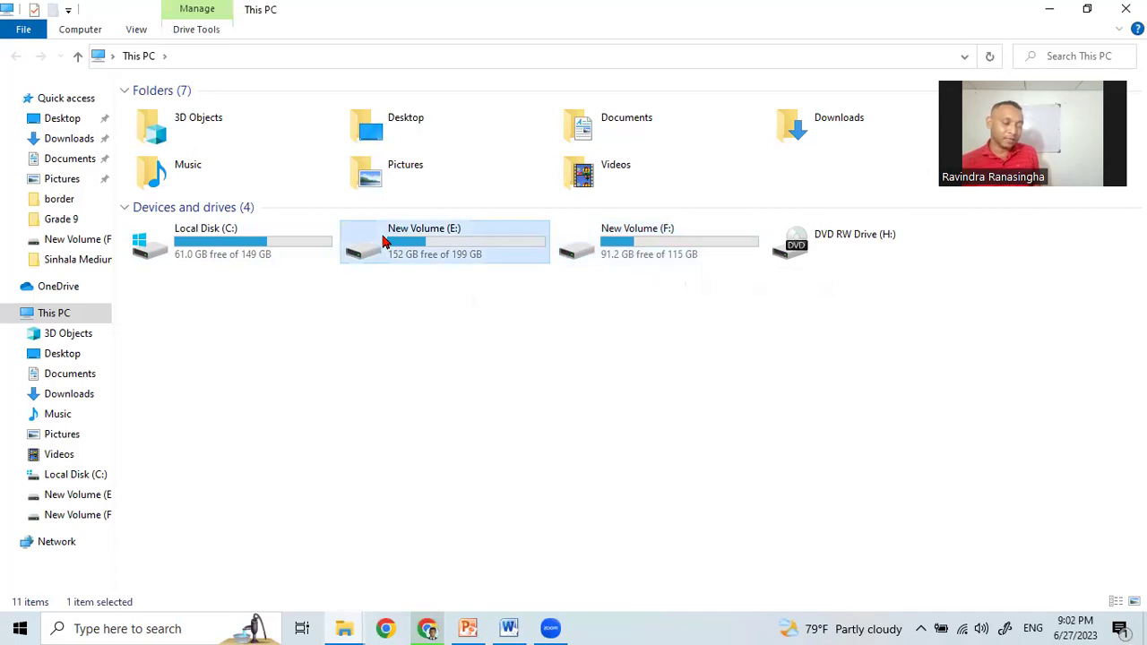
{"action": "left_click", "coordinate": [478, 345]}
{"action": "left_click", "coordinate": [497, 237]}
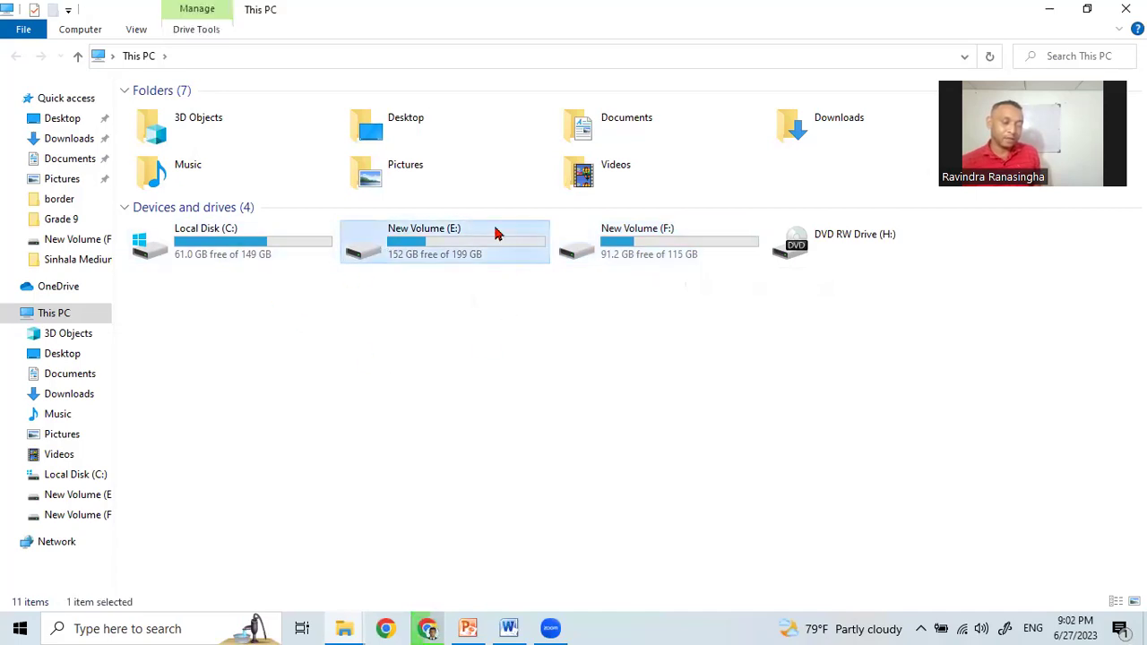
{"action": "left_click", "coordinate": [684, 232]}
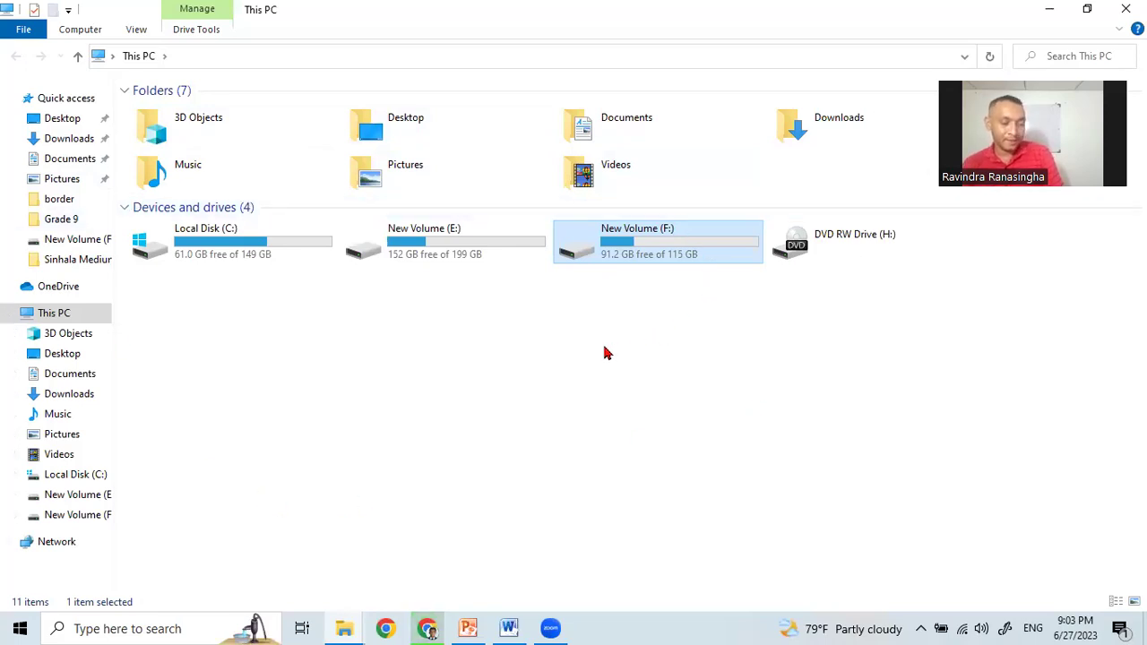
View the used space, free space and capacity in Local Disk (C:) properties, and close the dialog and folder window.
{"action": "left_click", "coordinate": [277, 247]}
{"action": "double_click", "coordinate": [277, 244]}
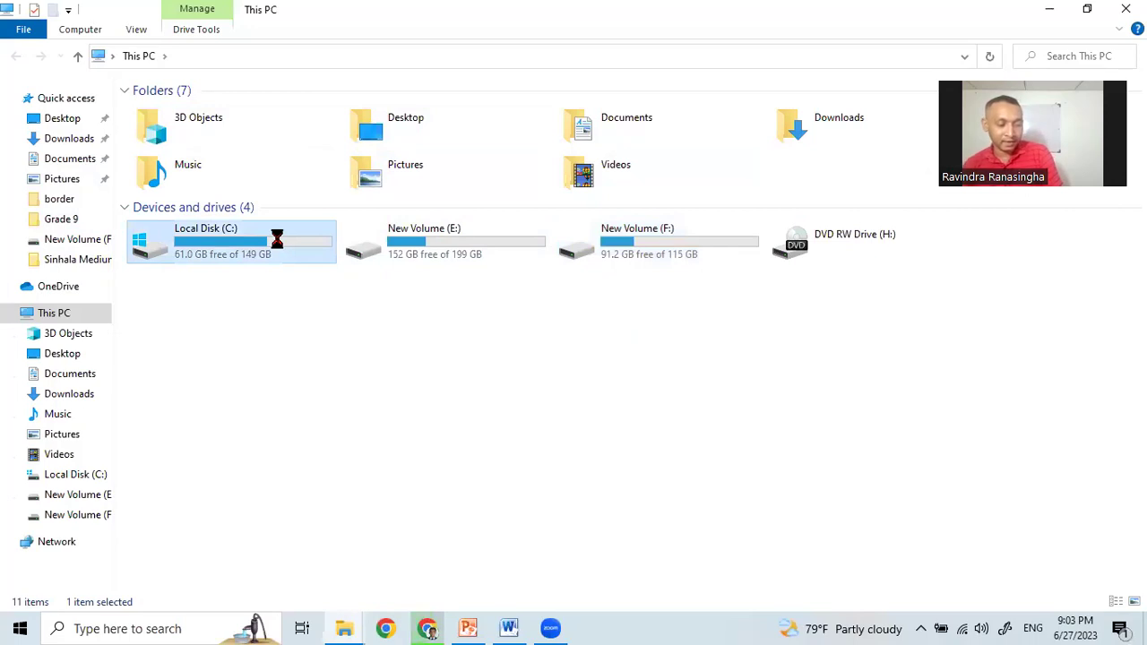
{"action": "right_click", "coordinate": [277, 240]}
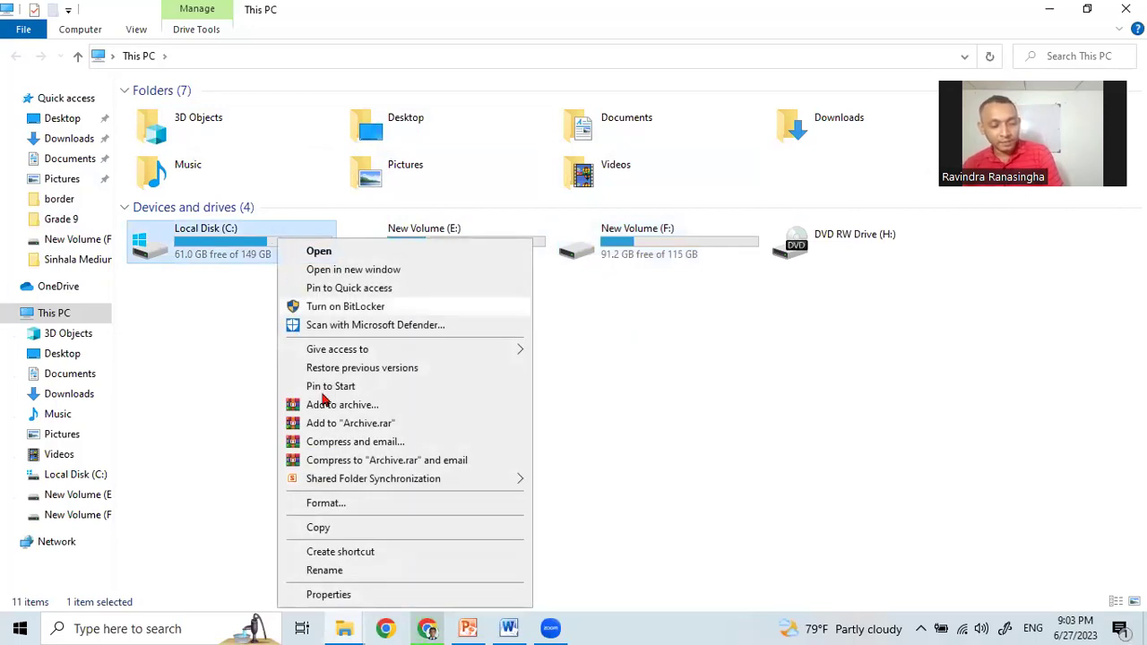
{"action": "left_click", "coordinate": [340, 597]}
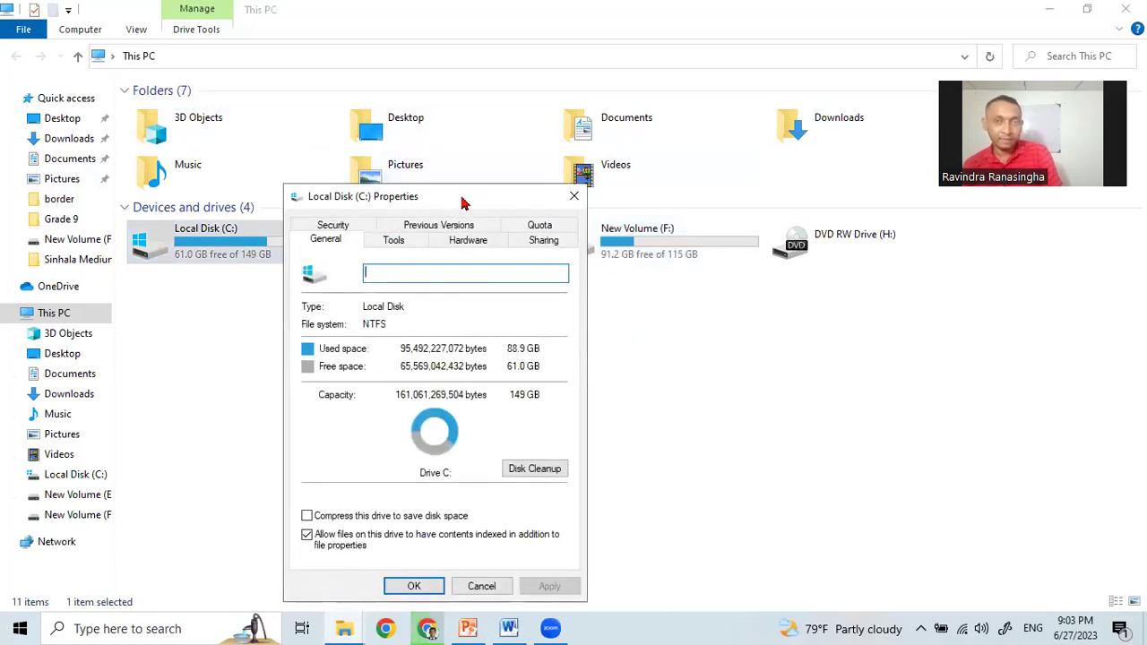
{"action": "left_click_drag", "start_coordinate": [463, 205], "coordinate": [555, 127]}
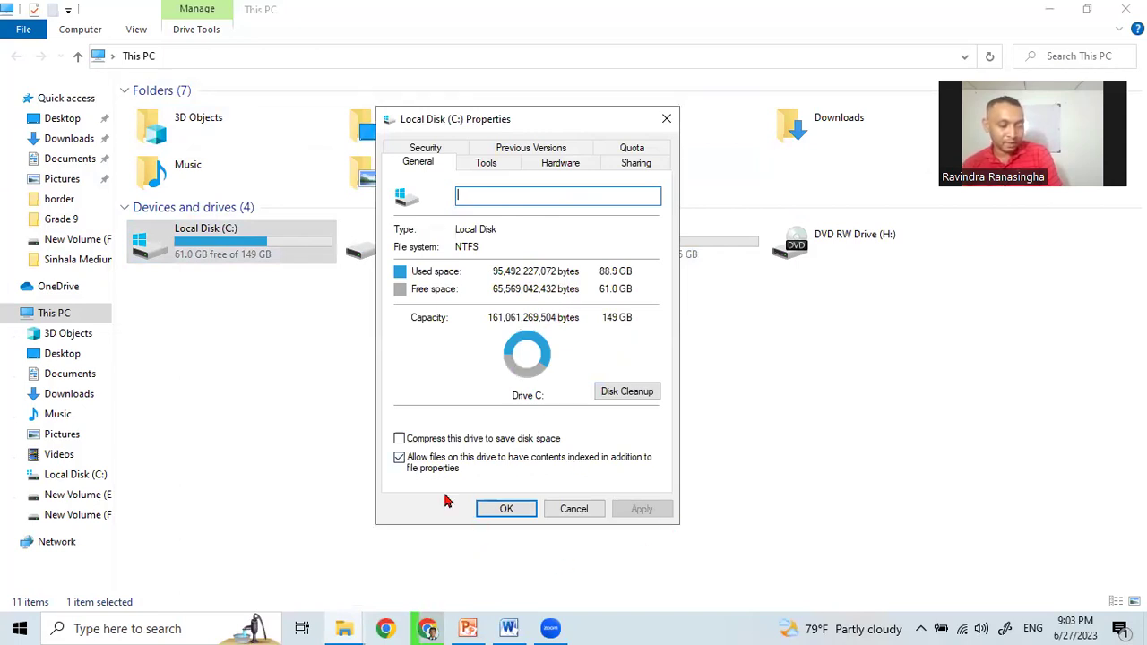
{"action": "left_click", "coordinate": [505, 509]}
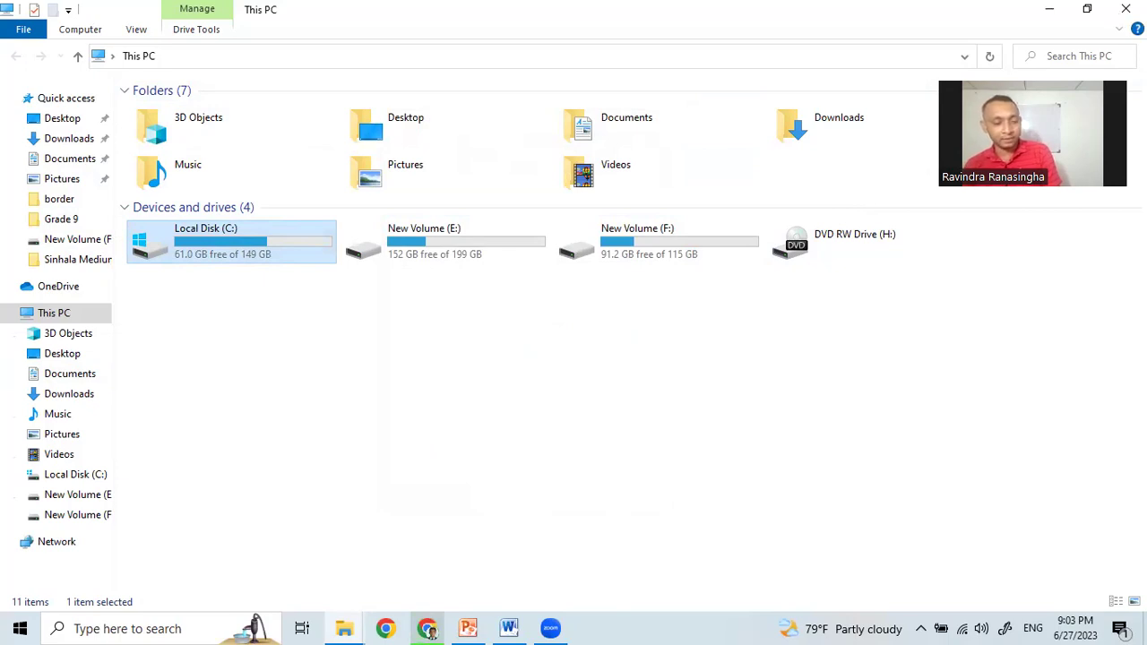
{"action": "left_click", "coordinate": [1117, 14]}
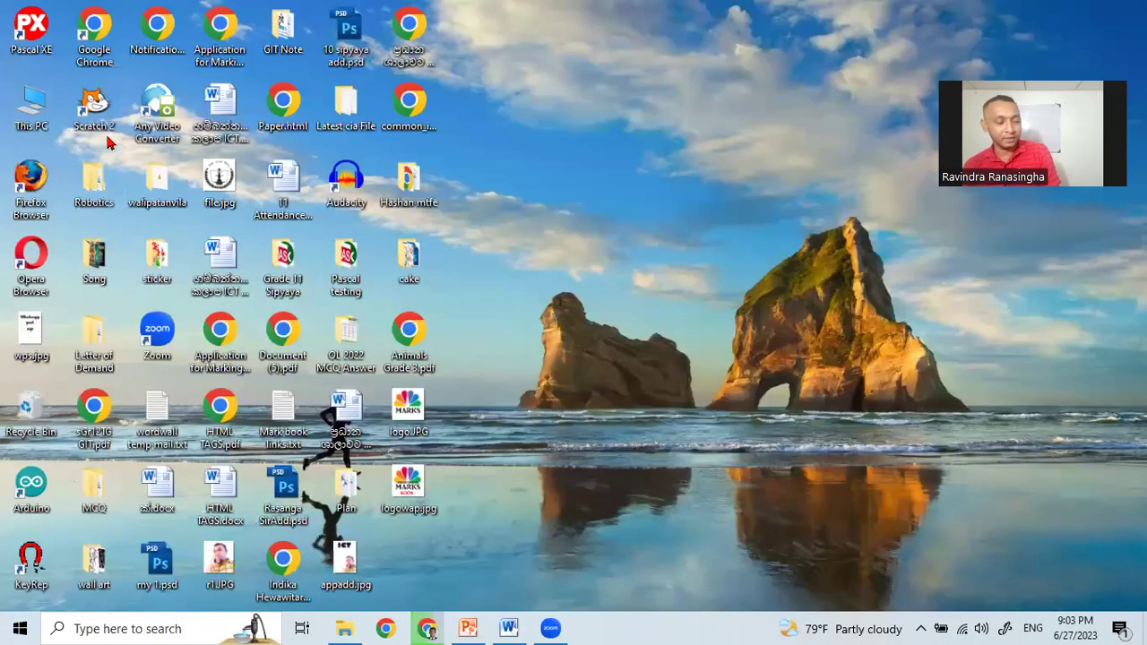
Open This PC from the desktop and try to open the DVD RW Drive (H:).
{"action": "double_click", "coordinate": [33, 109]}
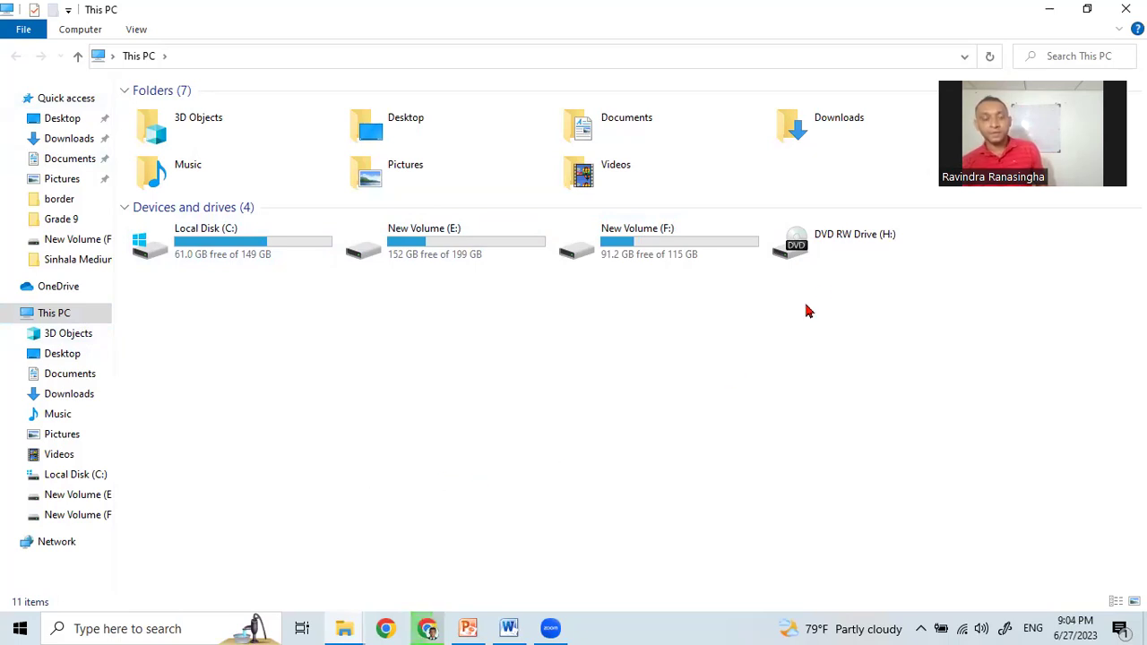
{"action": "double_click", "coordinate": [818, 248]}
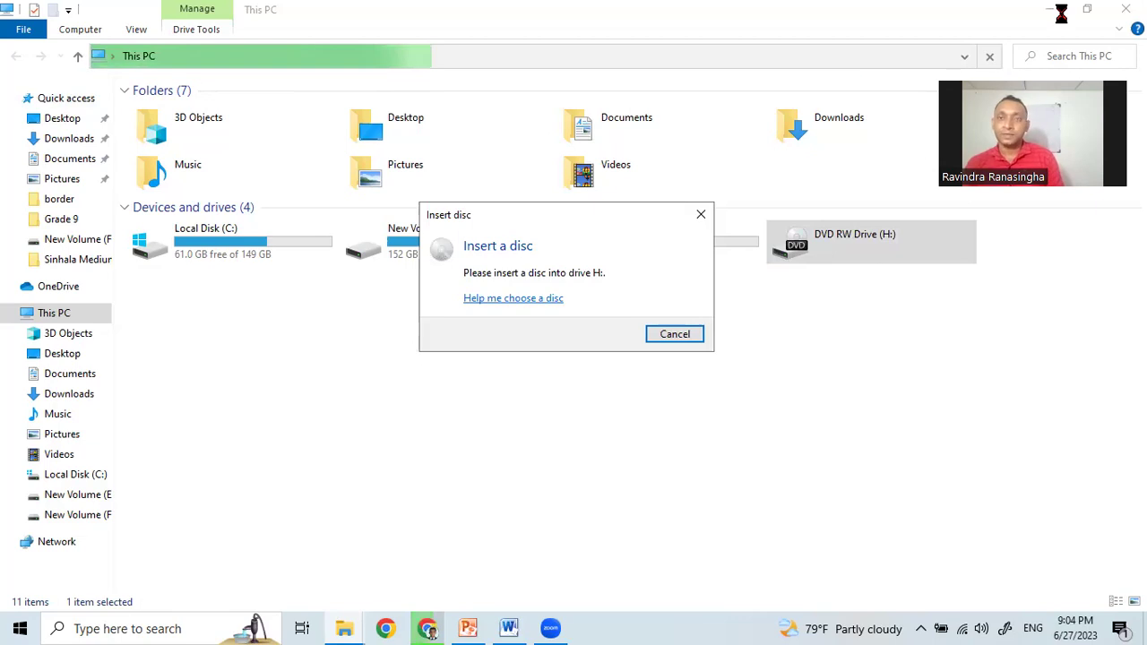
Dismiss the insert-disc prompt and view the contents of New Volume (F:) and New Volume (E:), returning to This PC after each.
{"action": "left_click", "coordinate": [678, 337]}
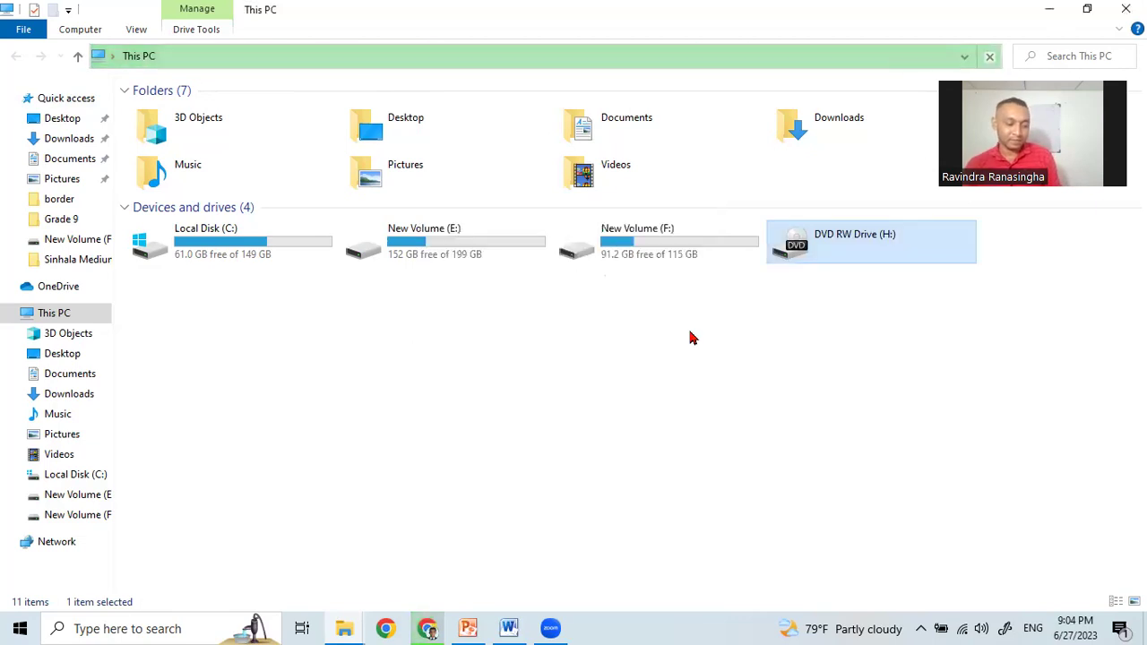
{"action": "left_click", "coordinate": [640, 237]}
{"action": "double_click", "coordinate": [640, 237]}
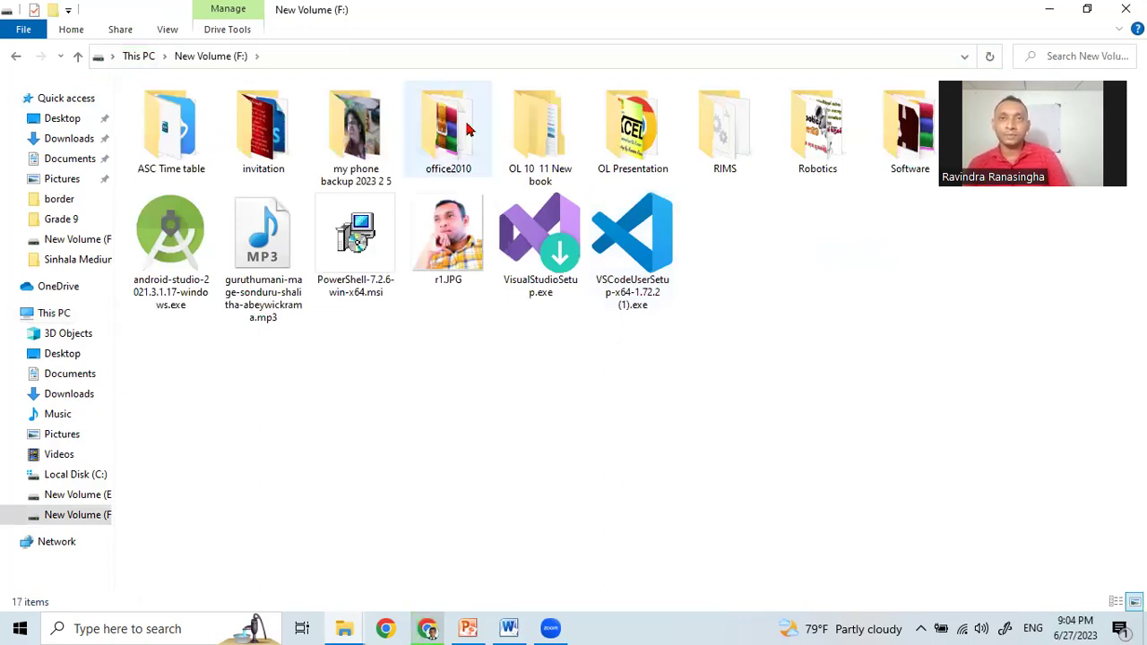
{"action": "left_click", "coordinate": [15, 55]}
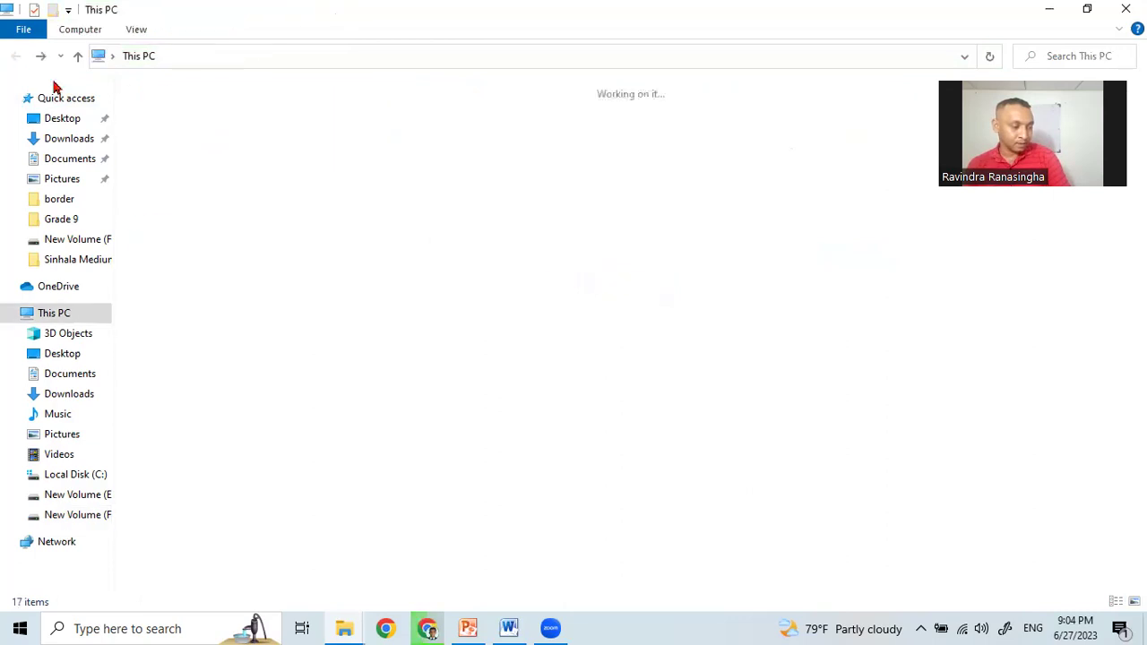
{"action": "double_click", "coordinate": [456, 246]}
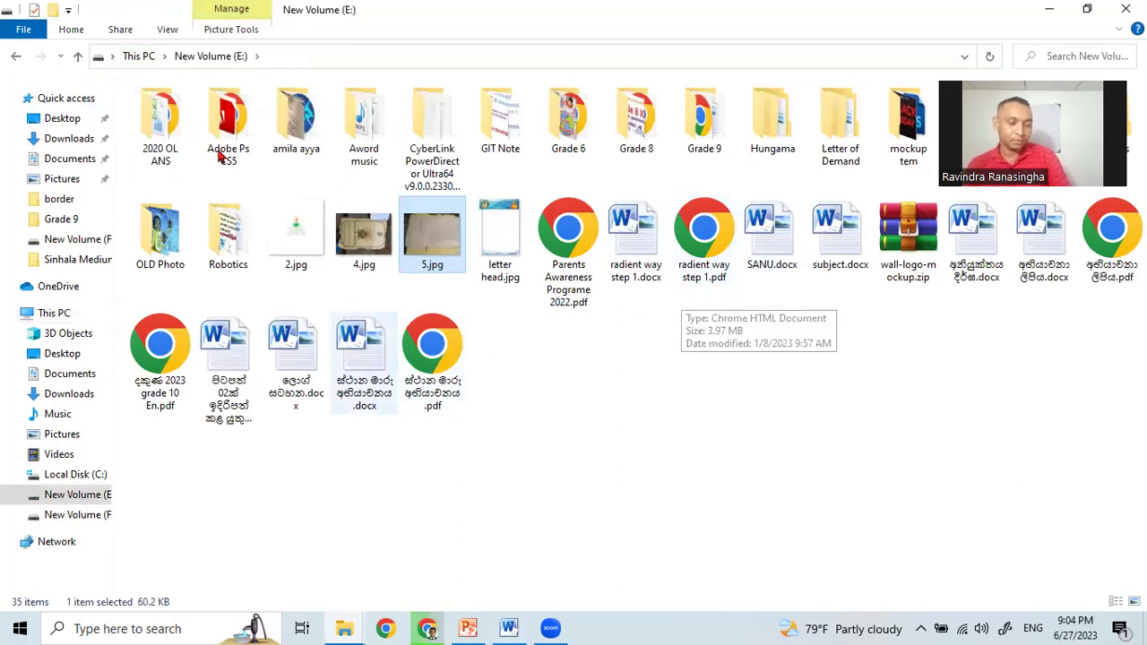
{"action": "left_click", "coordinate": [78, 57]}
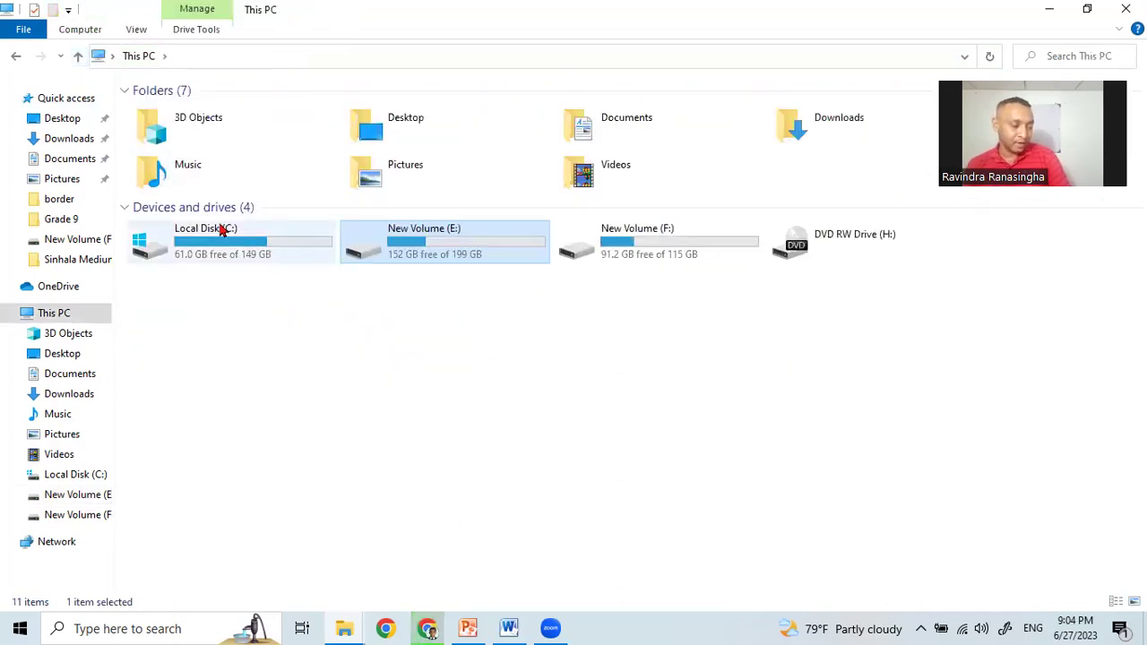
Open Local Disk (C:) to view its folders, and close the window.
{"action": "left_click", "coordinate": [197, 243]}
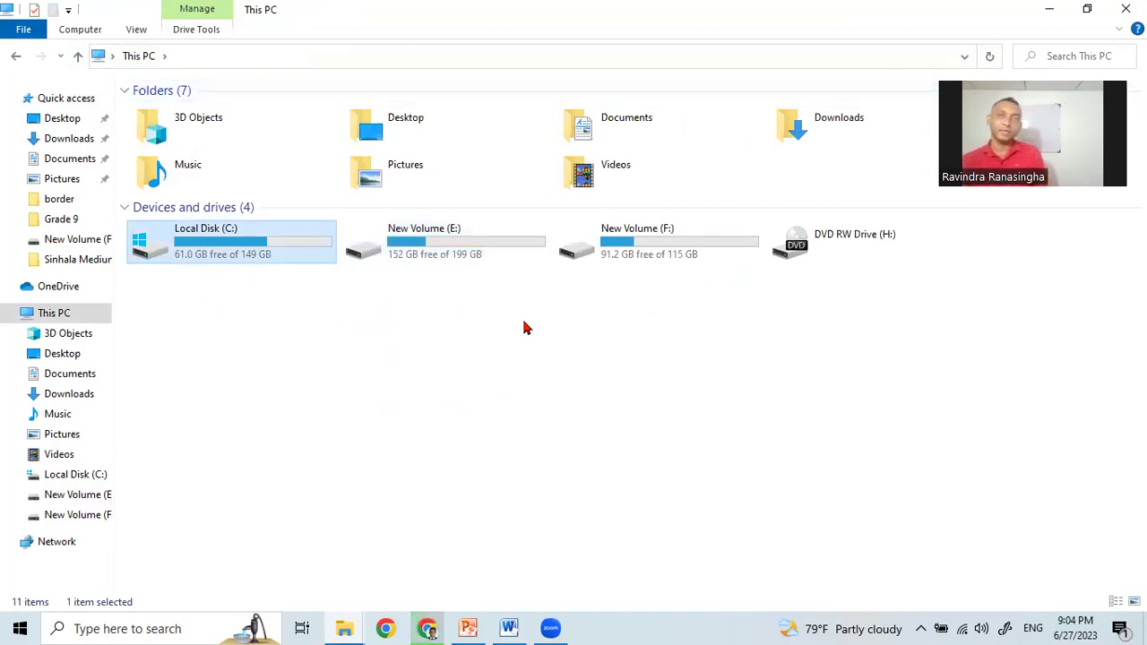
{"action": "double_click", "coordinate": [242, 249]}
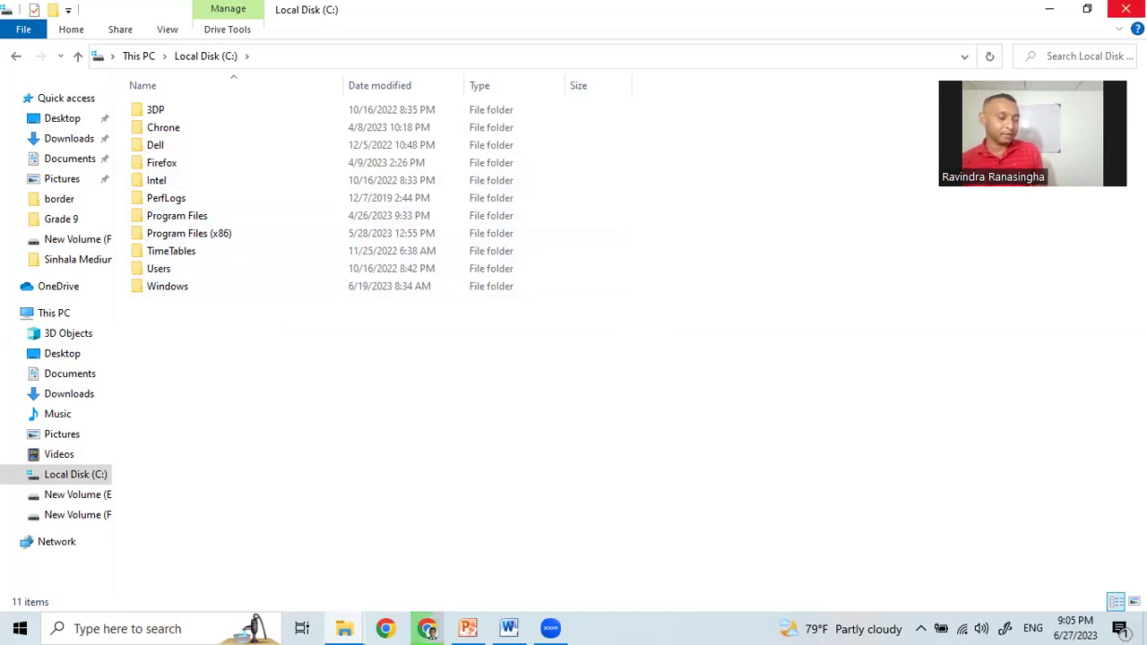
{"action": "left_click", "coordinate": [1125, 9]}
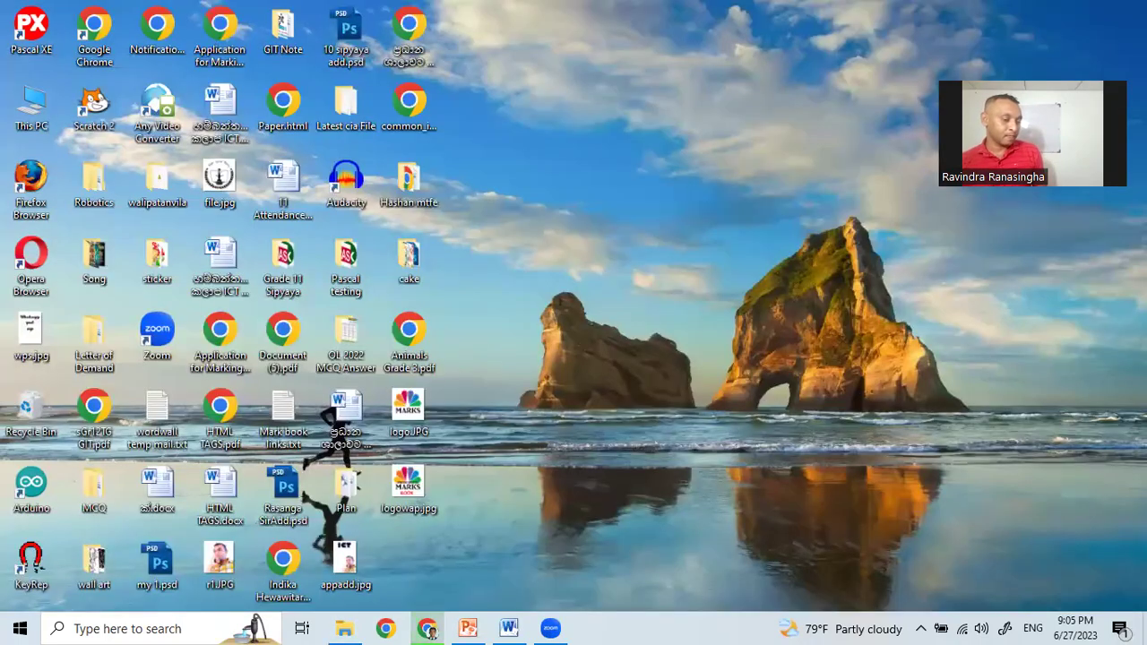